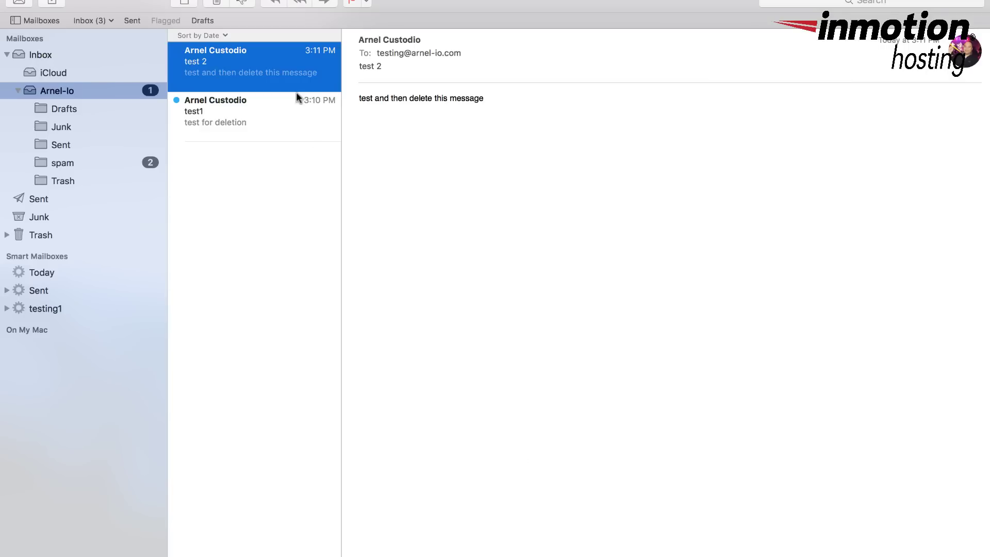
- Delete the test 2 message from the Arnel-Io inbox, triggering the move error
click(217, 3)
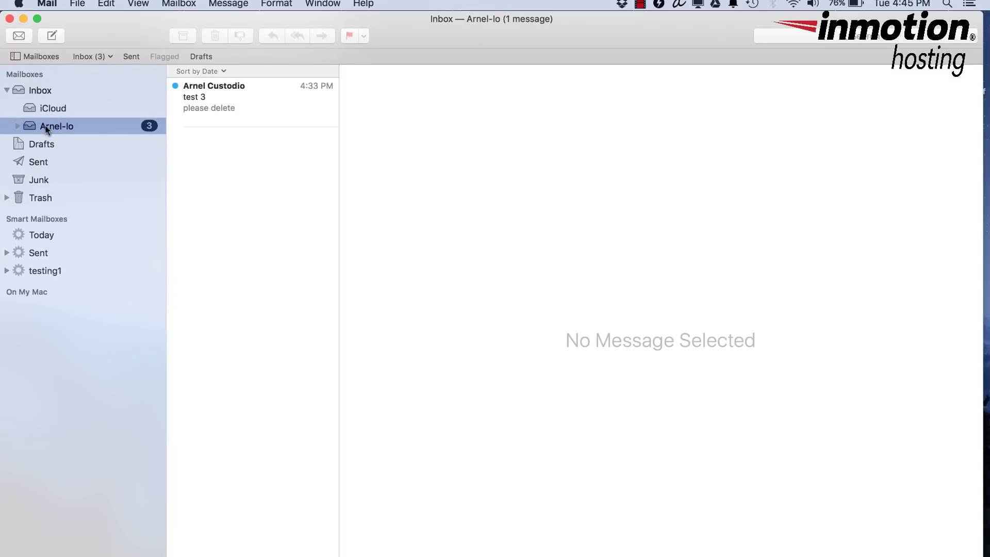
- Assign Arnel-Io's Drafts folder as the account's Drafts mailbox
click(17, 125)
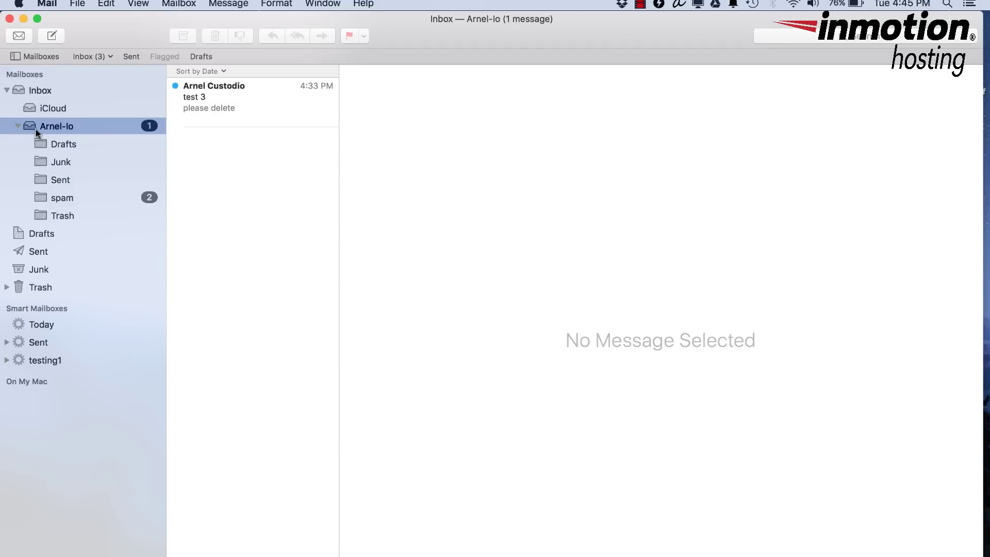
click(69, 144)
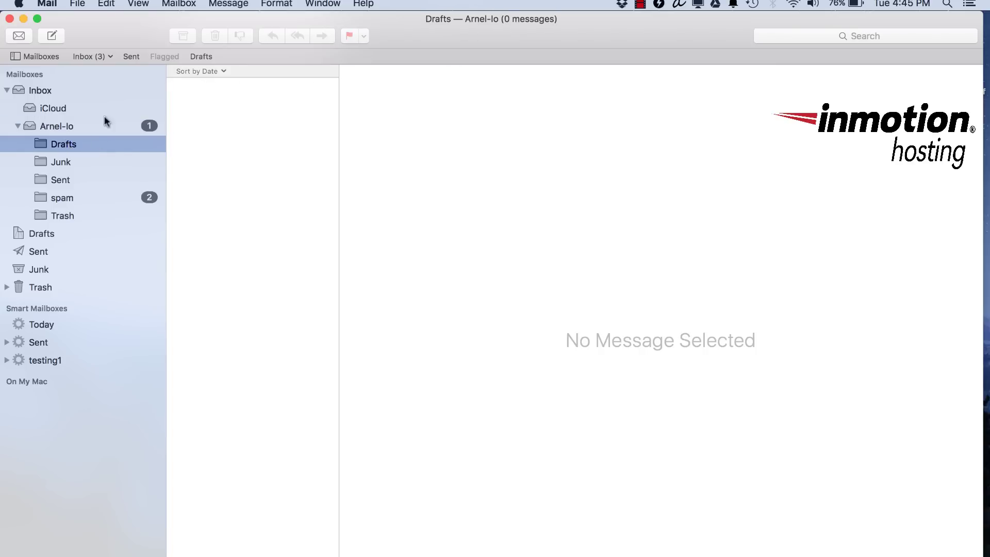
click(179, 6)
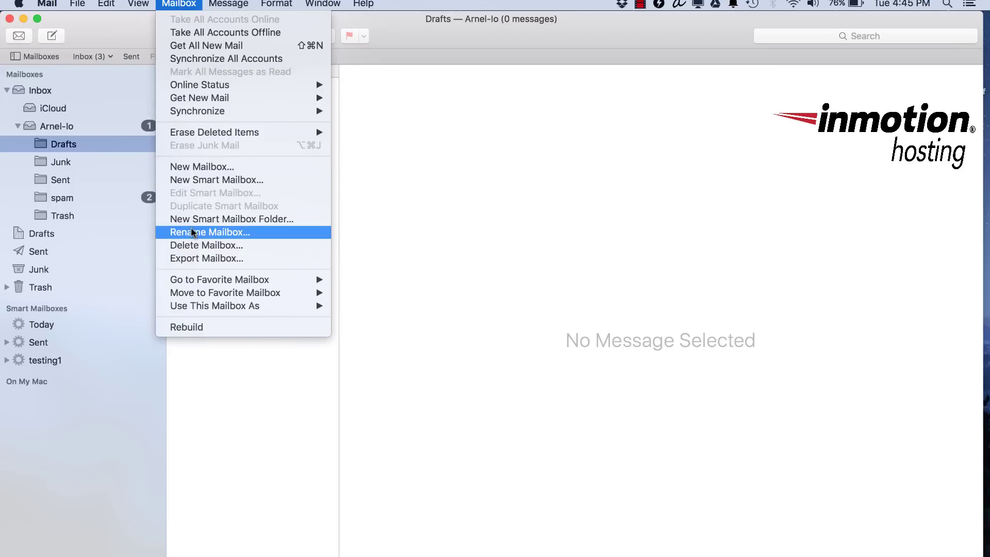
mouse_move(214, 306)
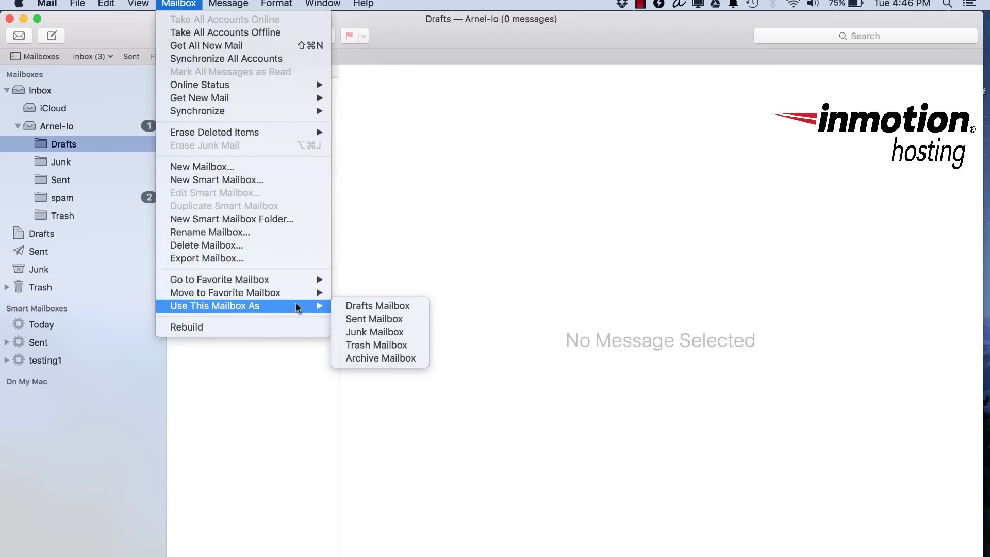
click(375, 346)
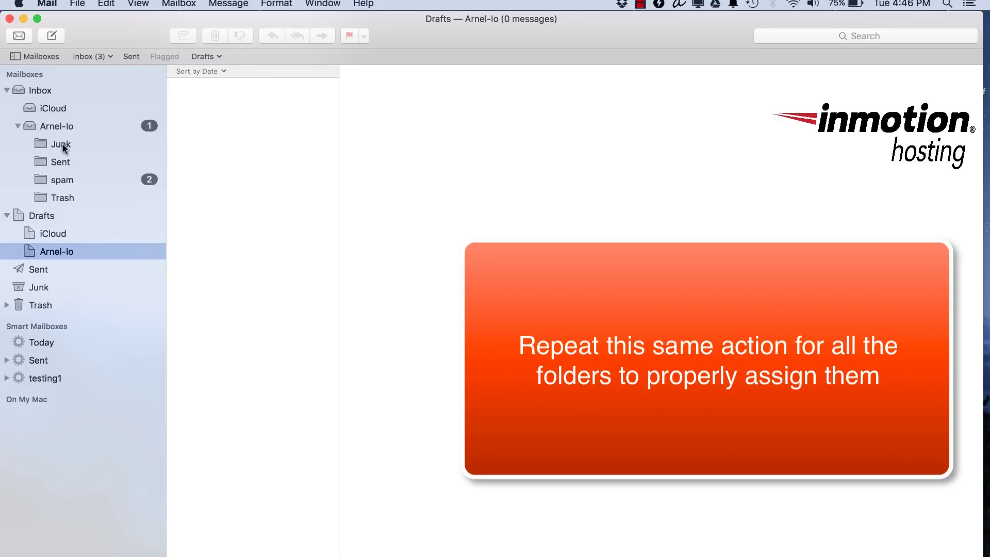
- Assign Arnel-Io's Junk folder as the account's Junk mailbox
click(64, 149)
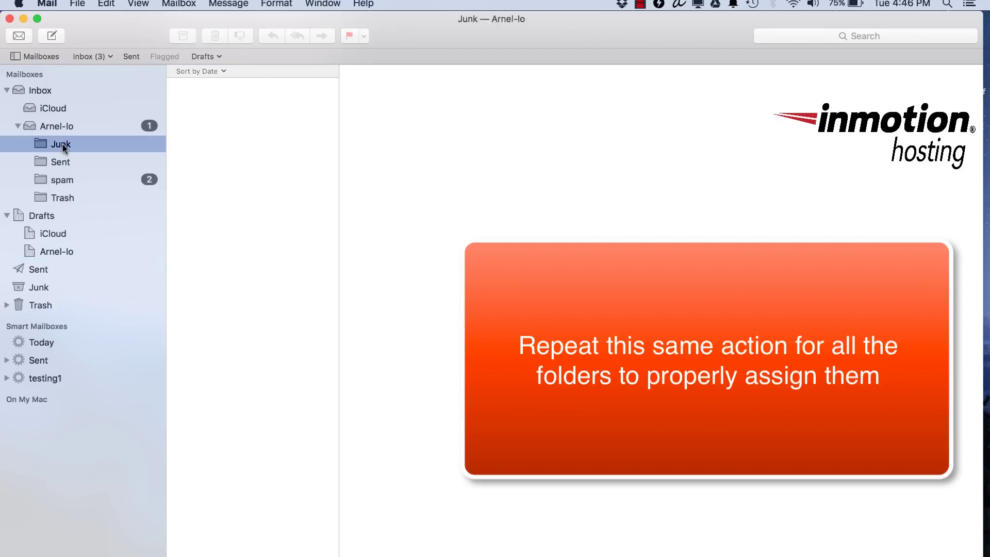
click(174, 7)
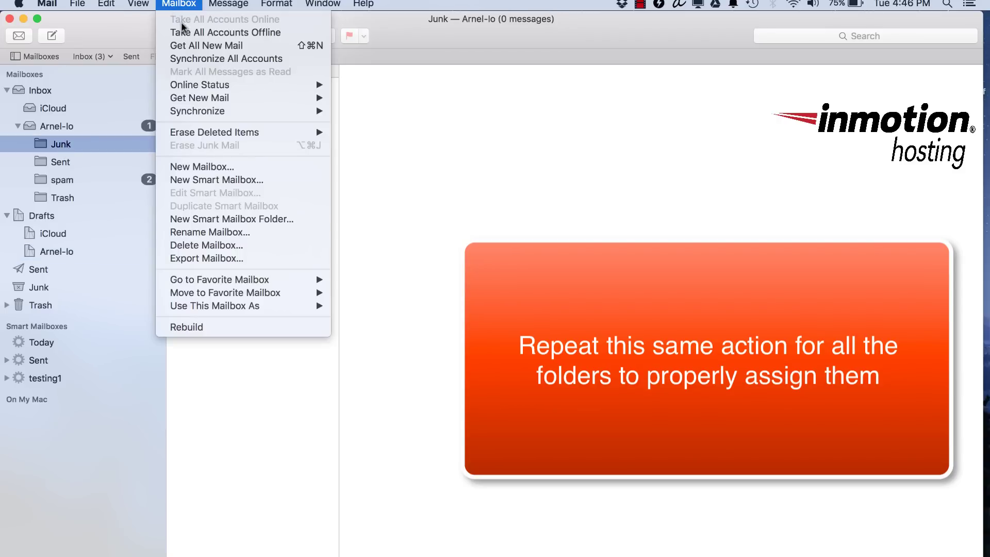
mouse_move(215, 305)
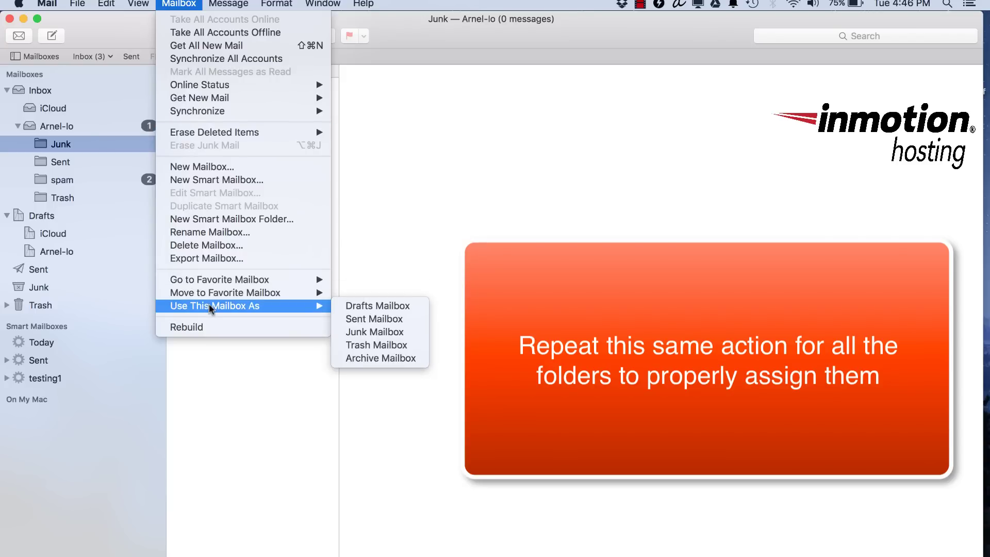
click(363, 333)
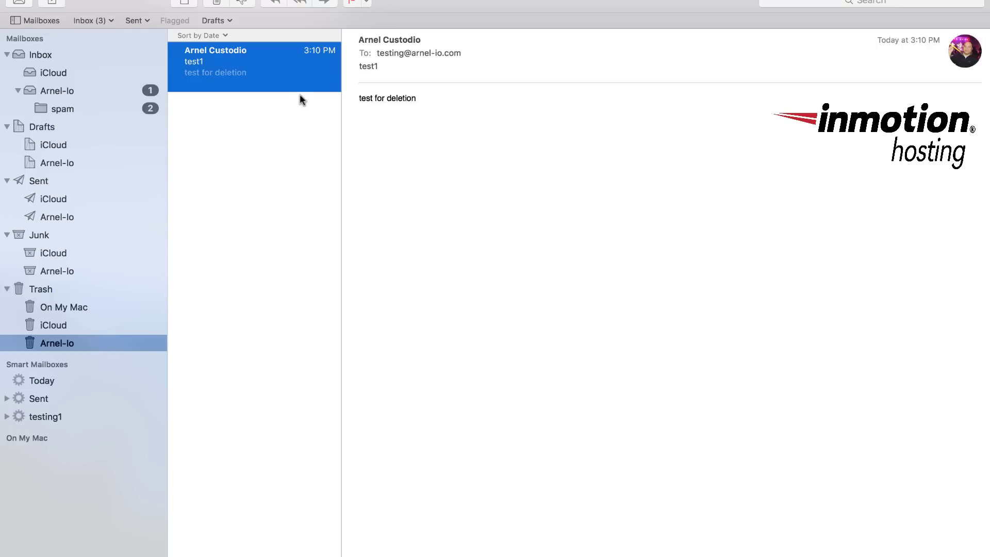
- Delete the test1 message from Arnel-Io's Trash
key(Delete)
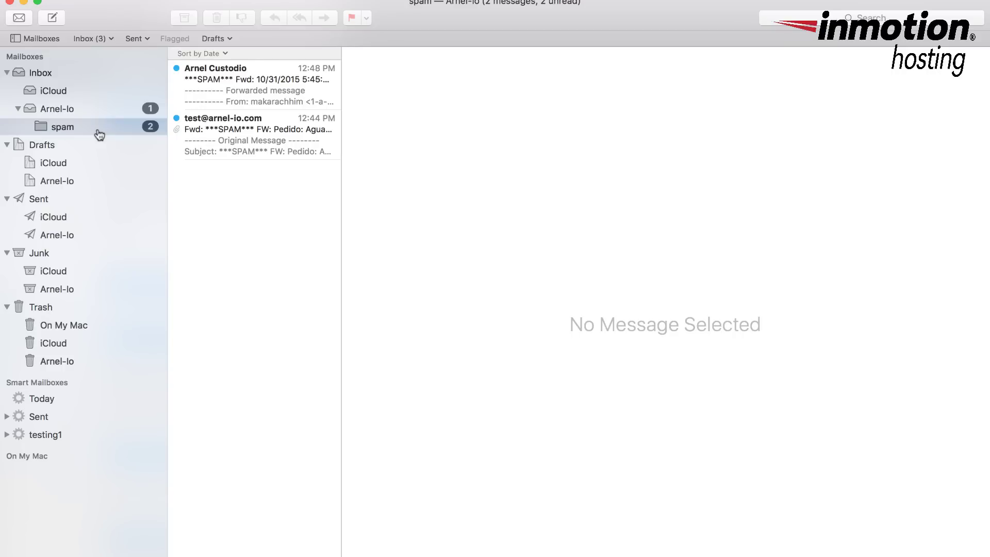
key(super+Tab)
key(super+Tab)
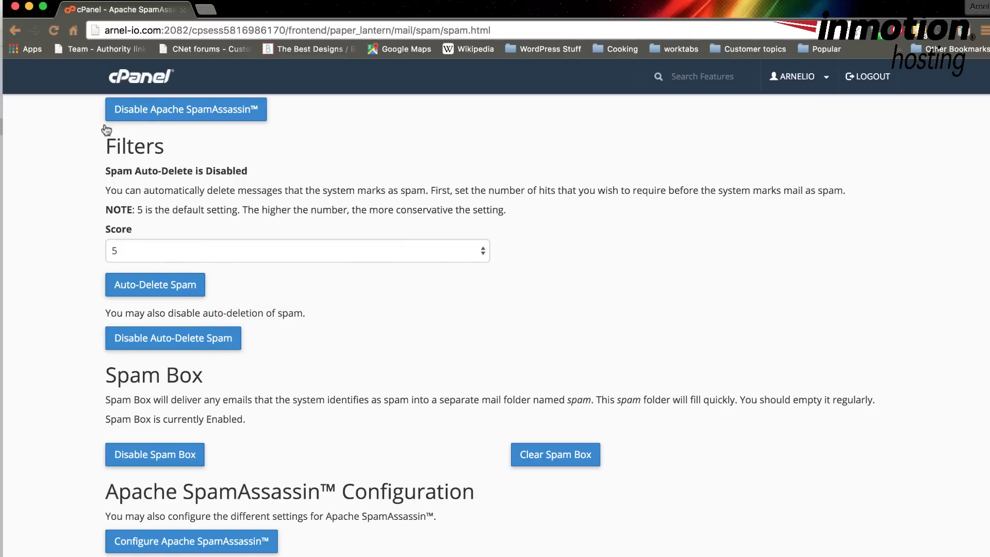
scroll(273, 159, down, 1)
scroll(273, 159, up, 1)
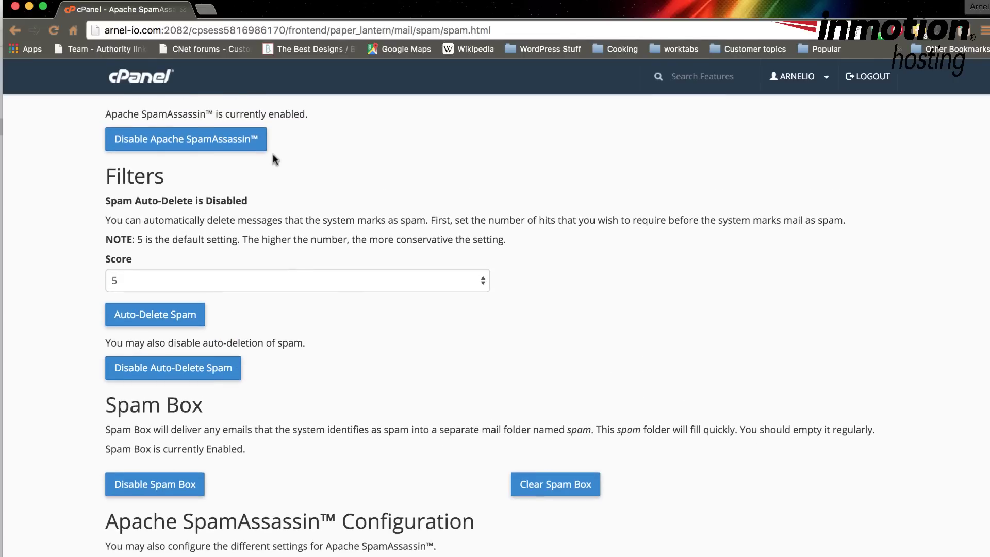
scroll(273, 158, up, 3)
scroll(273, 159, down, 3)
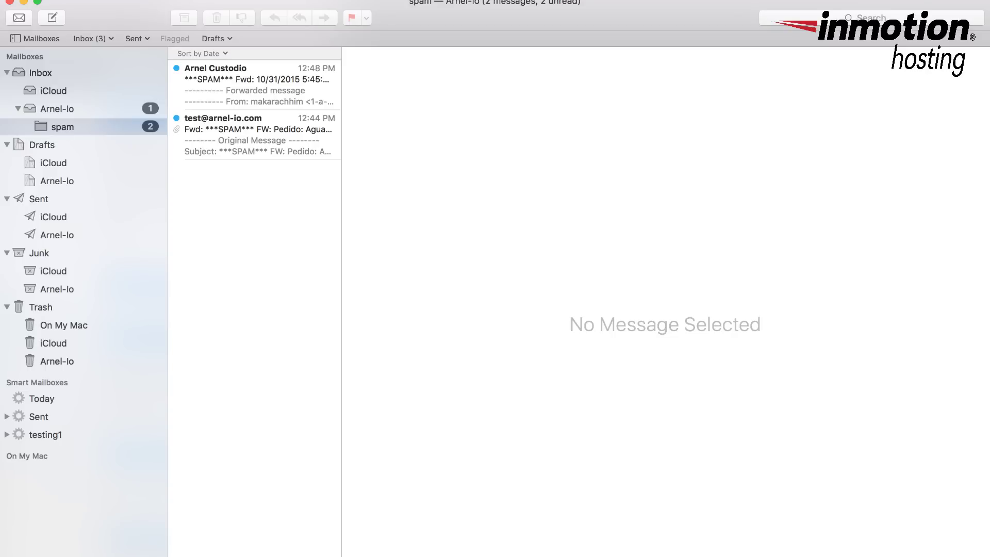
- Assign Arnel-Io's spam folder as the account's Junk mailbox
click(191, 0)
mouse_move(216, 290)
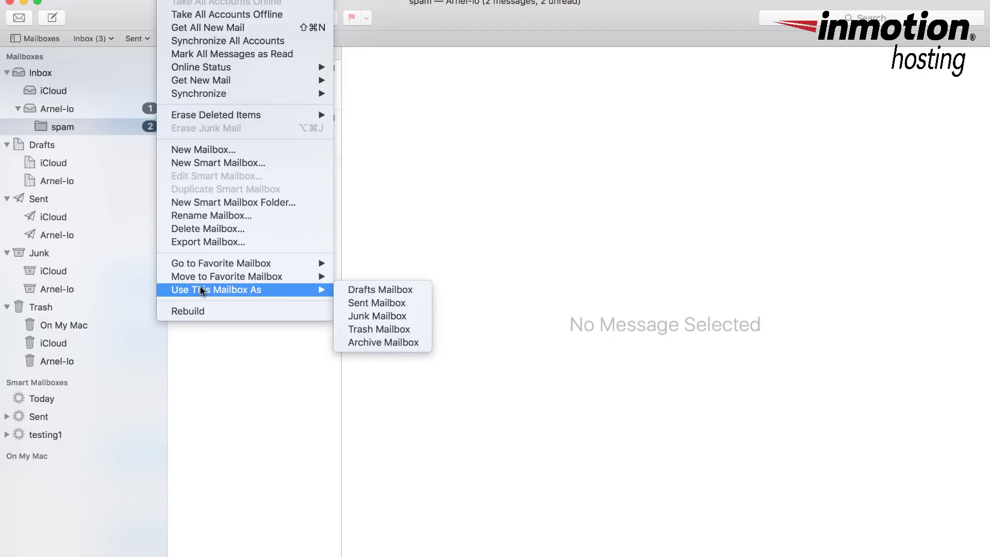
click(378, 315)
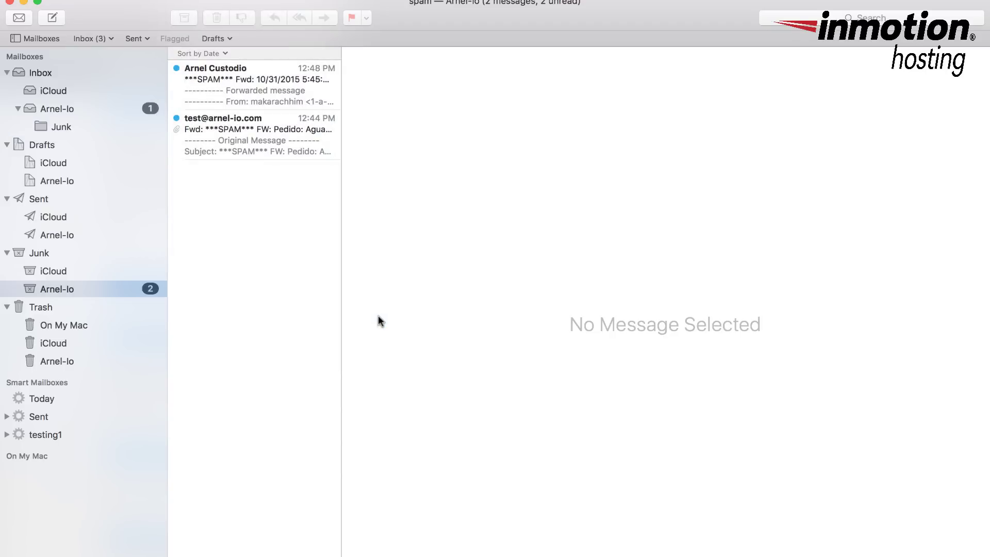